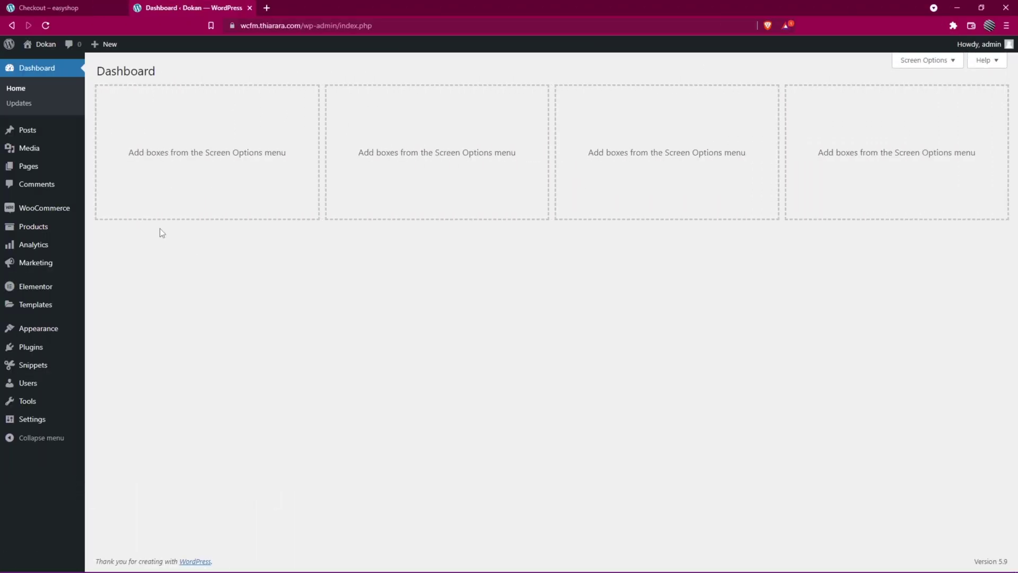
Enable Cash on delivery, Check payments and Direct bank transfer under WooCommerce Payments, then save
mouse_move(73, 214)
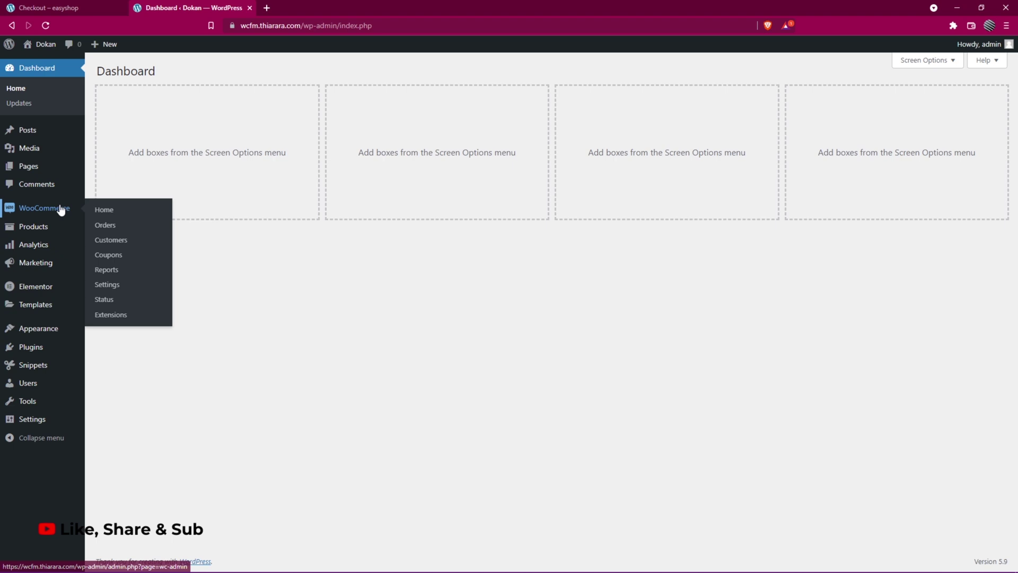
left_click(102, 286)
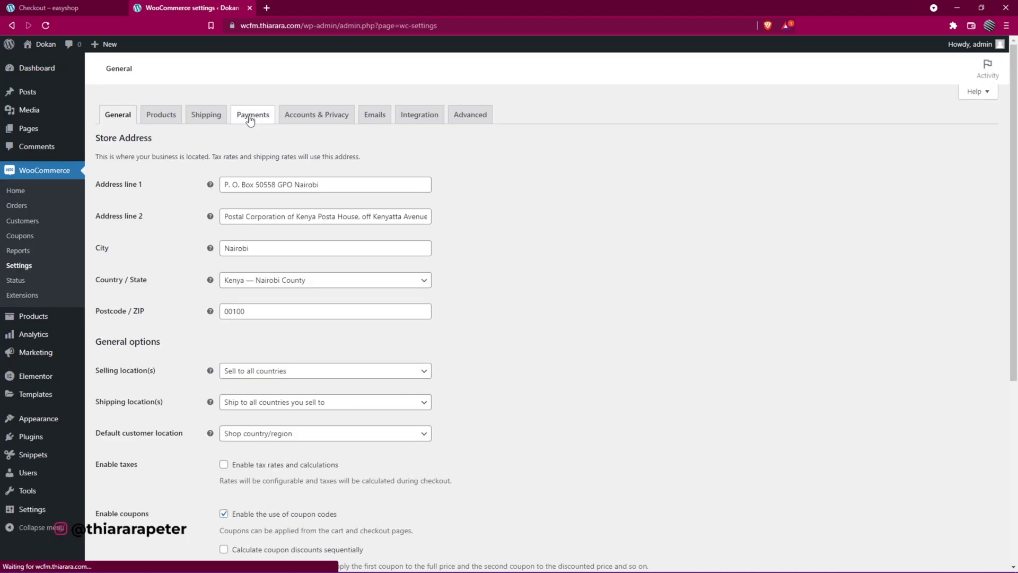
left_click(251, 116)
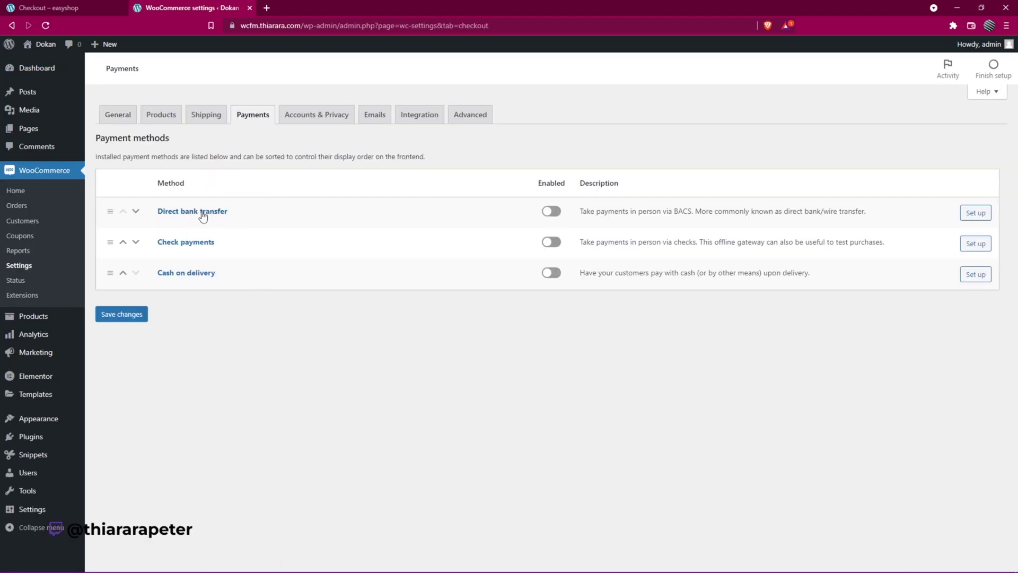
left_click(551, 274)
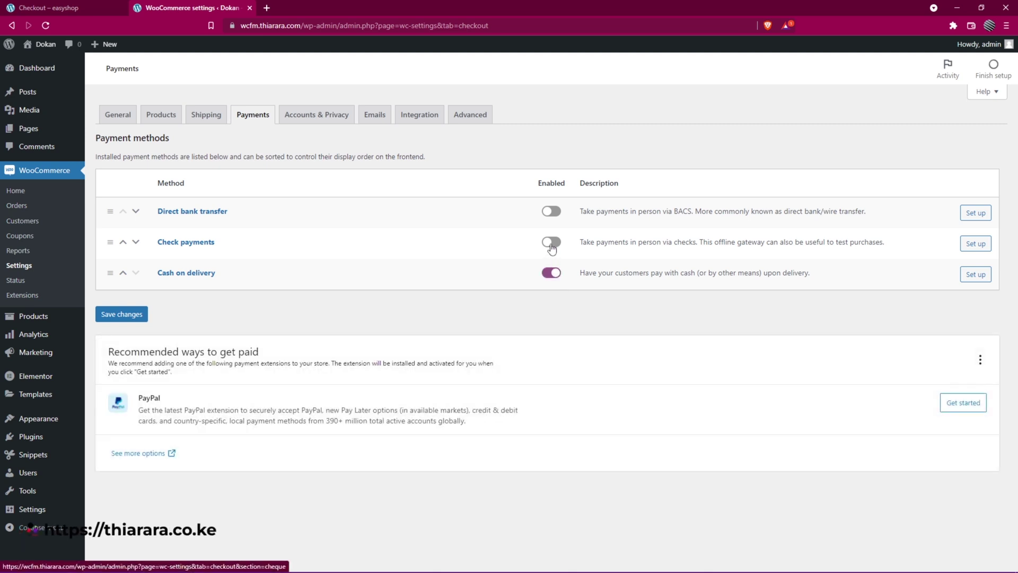
left_click(551, 243)
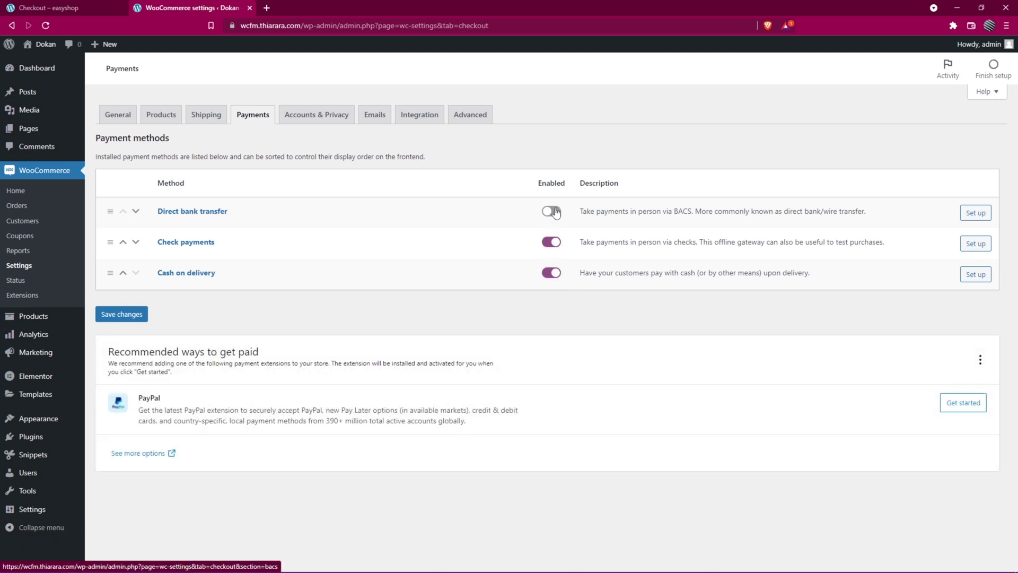
left_click(551, 211)
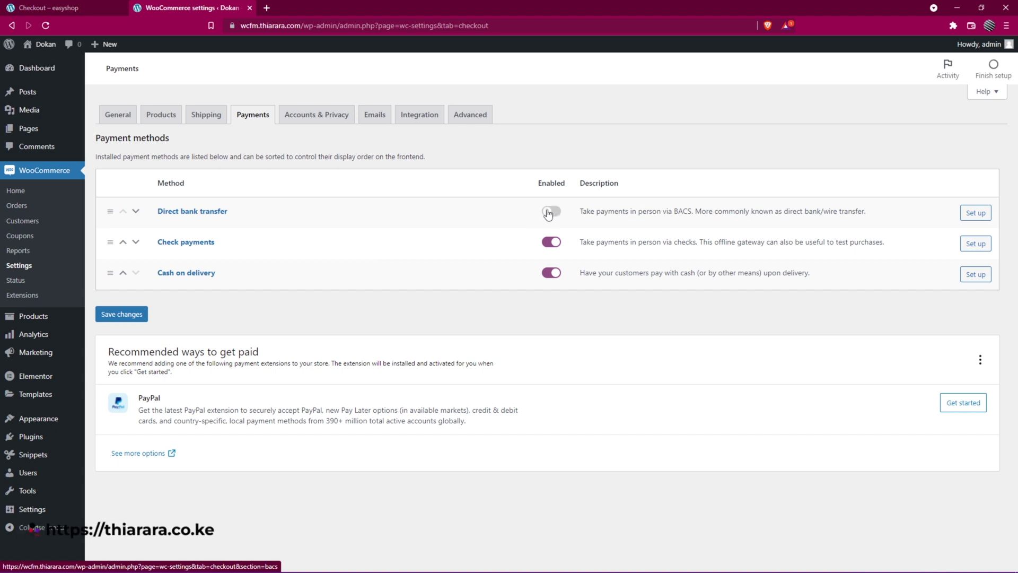
left_click(113, 318)
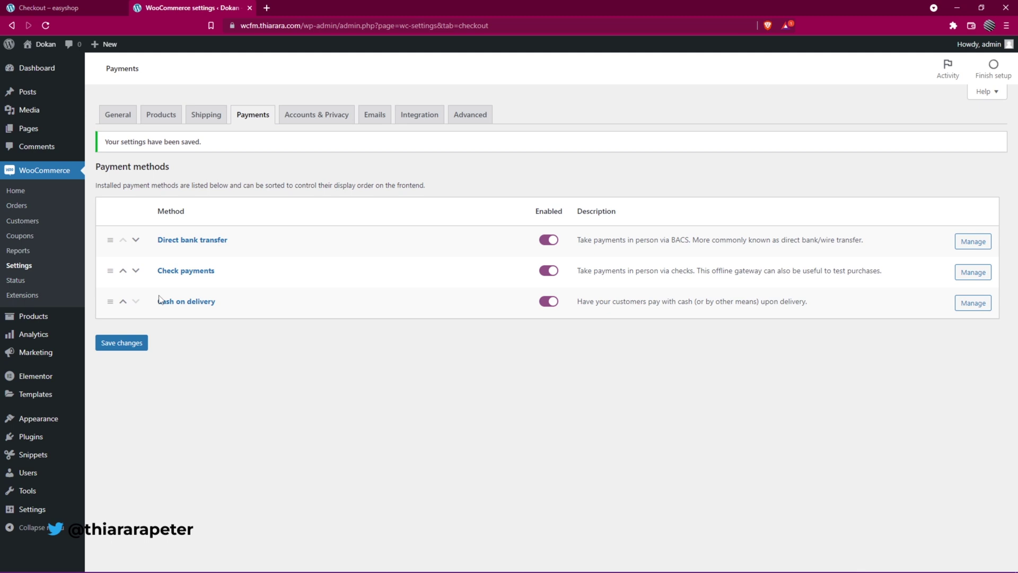
Retitle the Cash on delivery method to 'Invoice Payment'
left_click(974, 305)
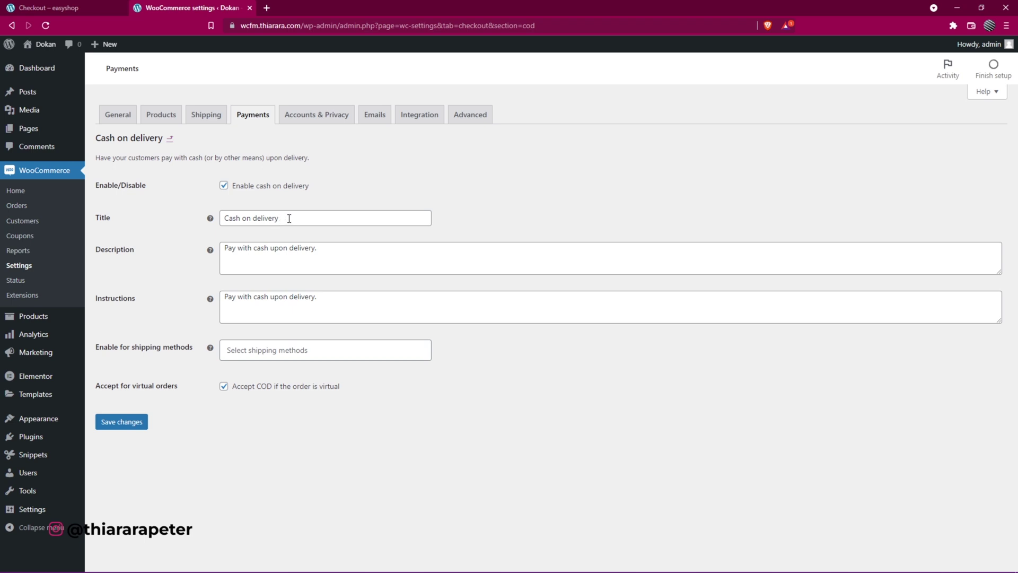
left_click_drag(289, 218, 202, 221)
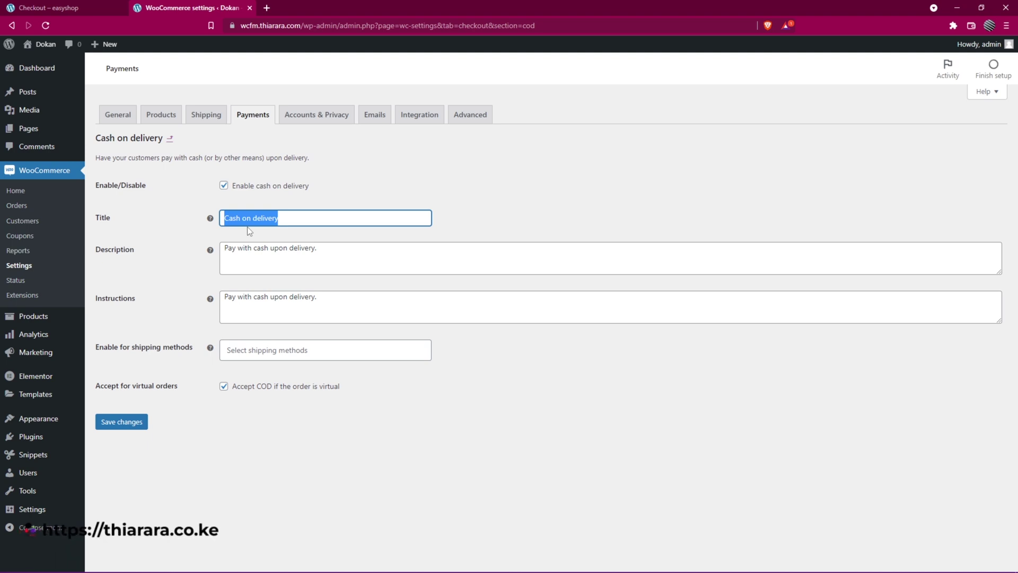
type("Invoice Payment")
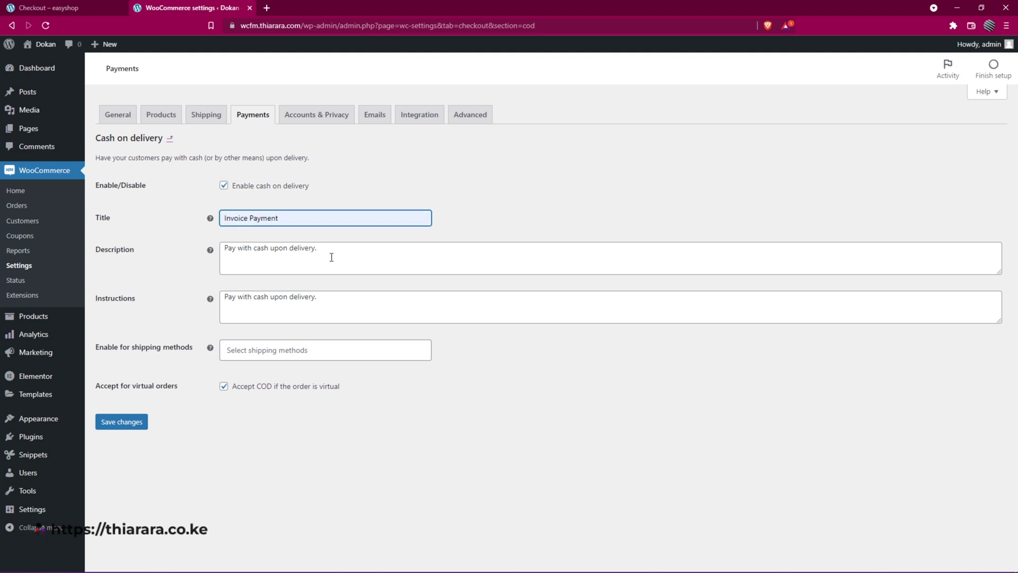
Replace the description with 'Pay within 10 days' and check it on the checkout
left_click_drag(331, 255, 211, 247)
key("BackSpace")
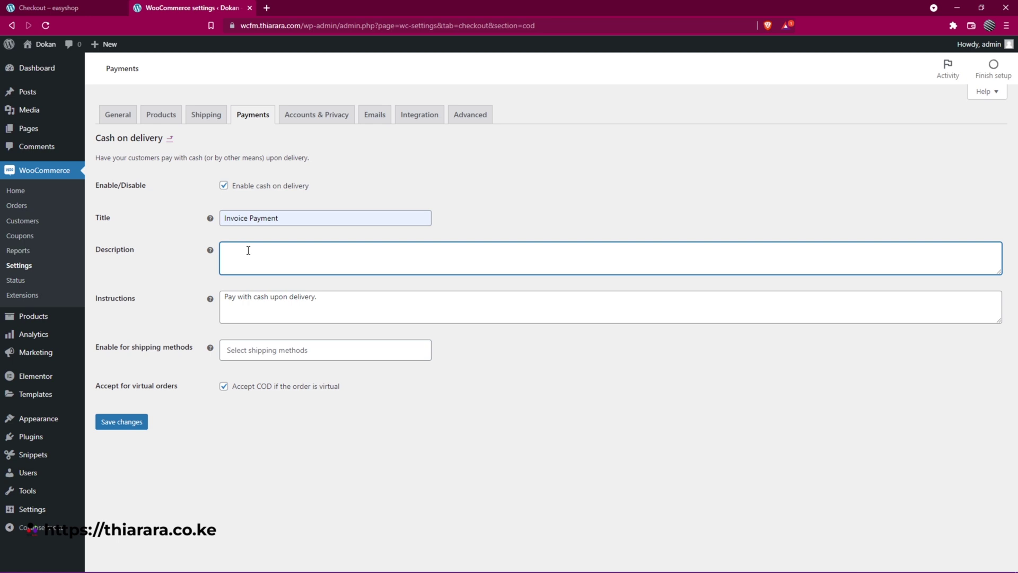
type("pay t")
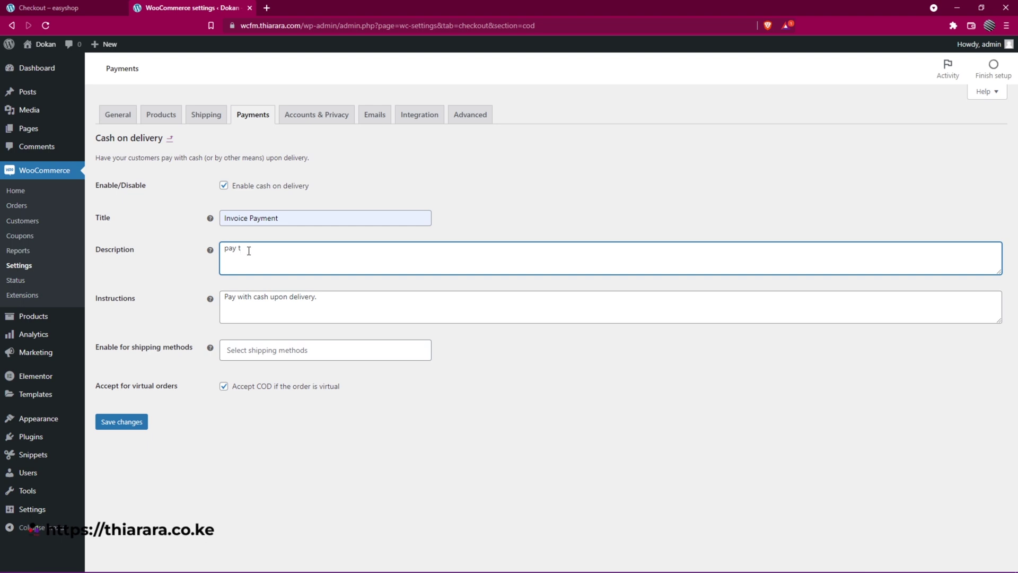
key("BackSpace")
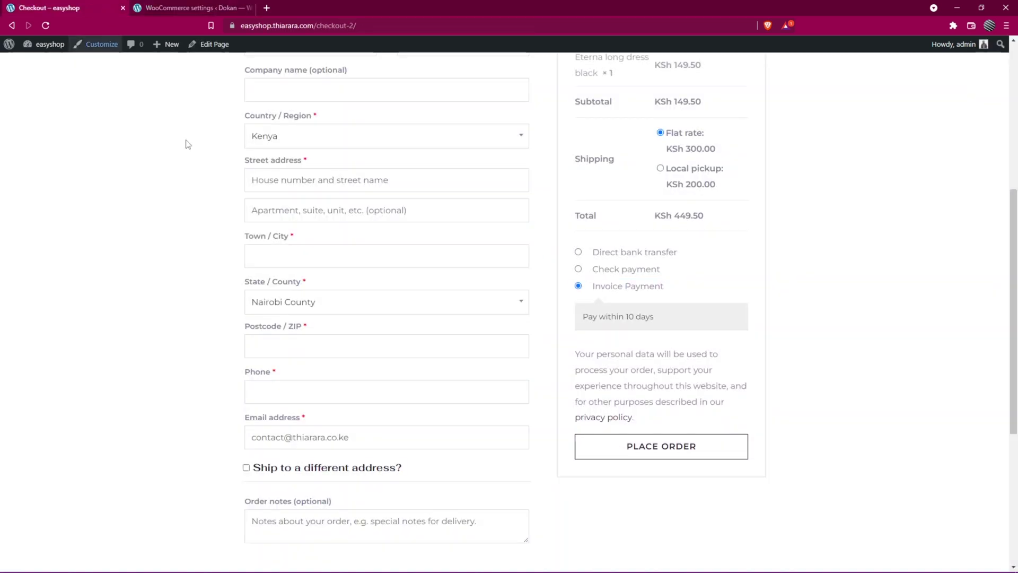
left_click_drag(654, 317, 583, 324)
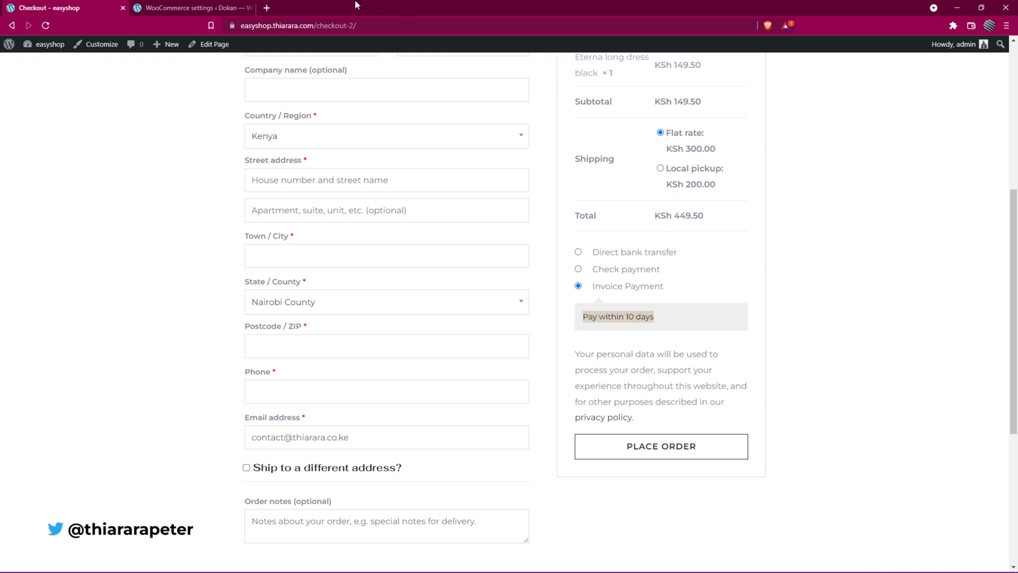
left_click(201, 8)
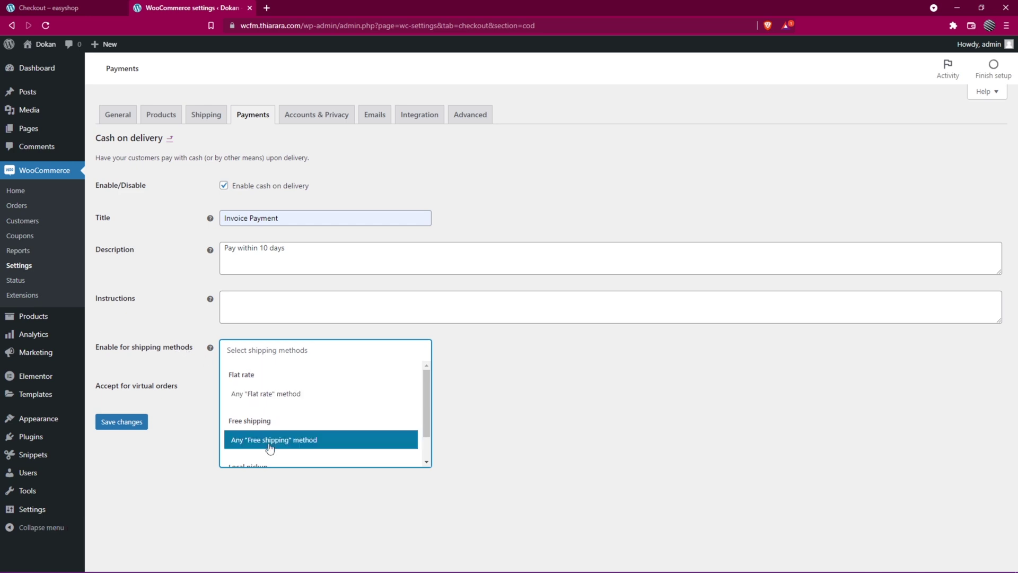
Leave shipping methods unrestricted and save the Invoice Payment settings
left_click(124, 360)
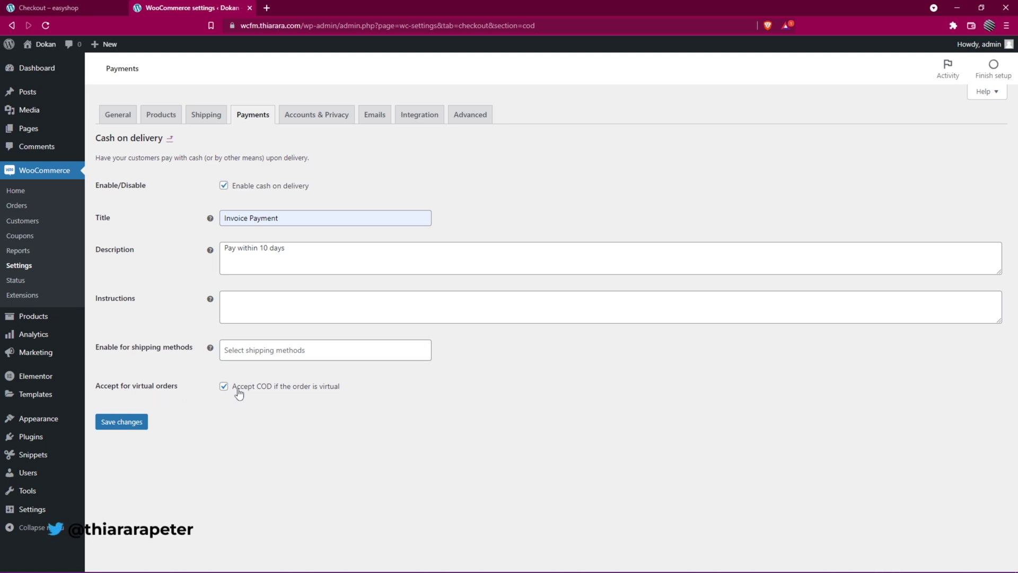
left_click(118, 423)
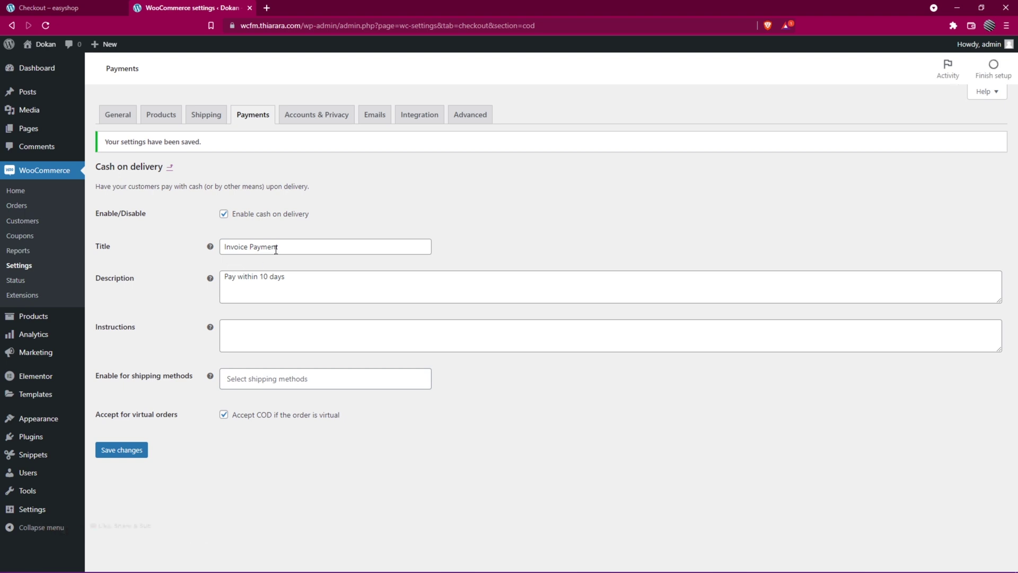
Open the shop's storefront homepage in a new browser tab
mouse_move(44, 73)
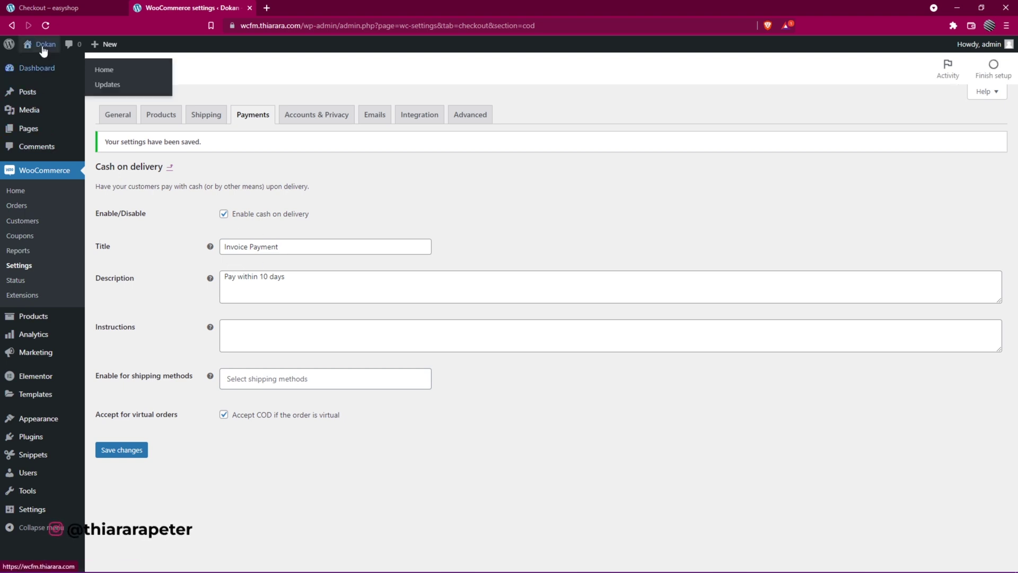
right_click(45, 44)
left_click(69, 49)
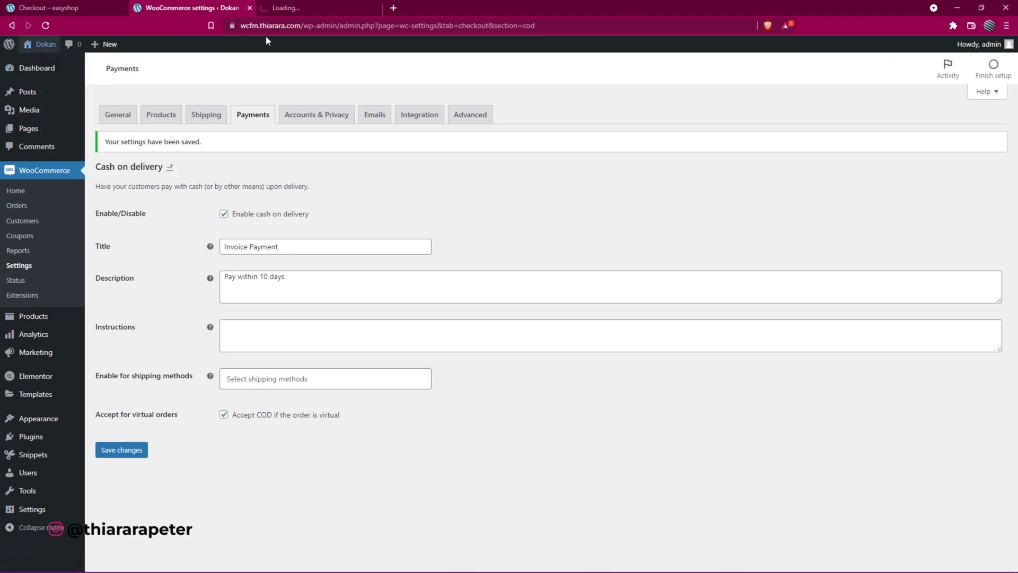
left_click(318, 8)
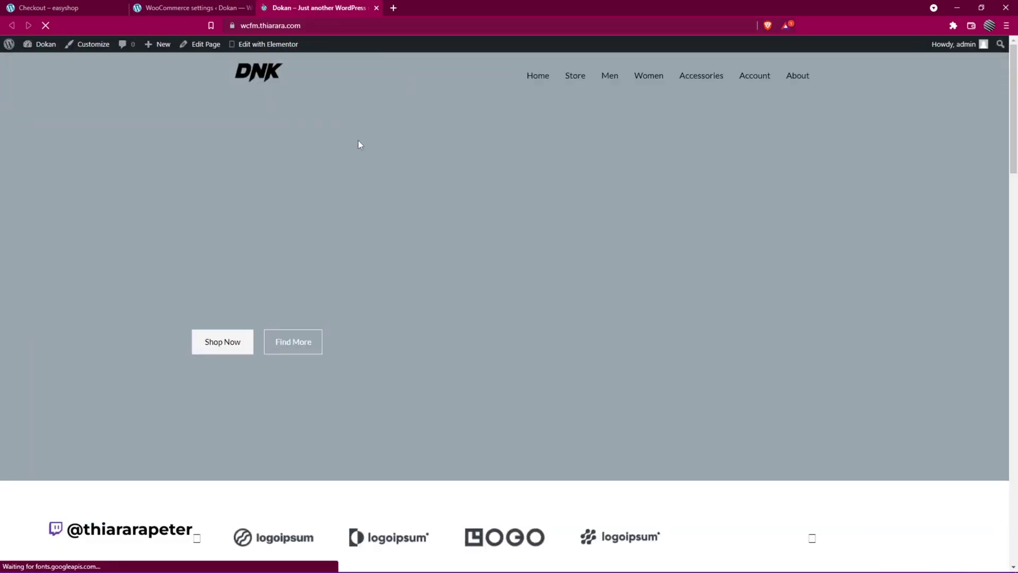
Add Dark Brown Jeans to the cart, go to checkout, and find Invoice Payment
scroll(392, 271, "down", 10)
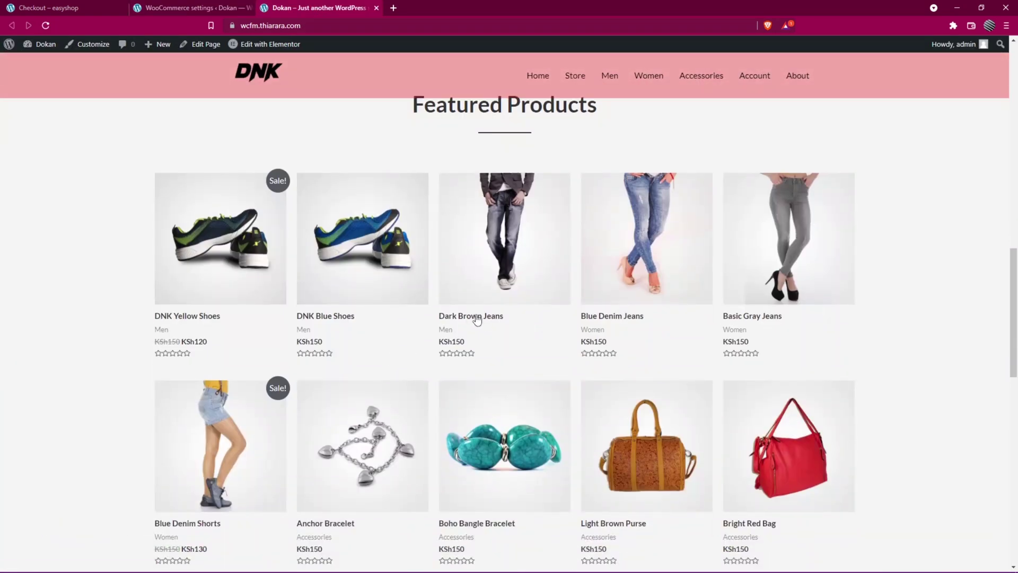
left_click(477, 317)
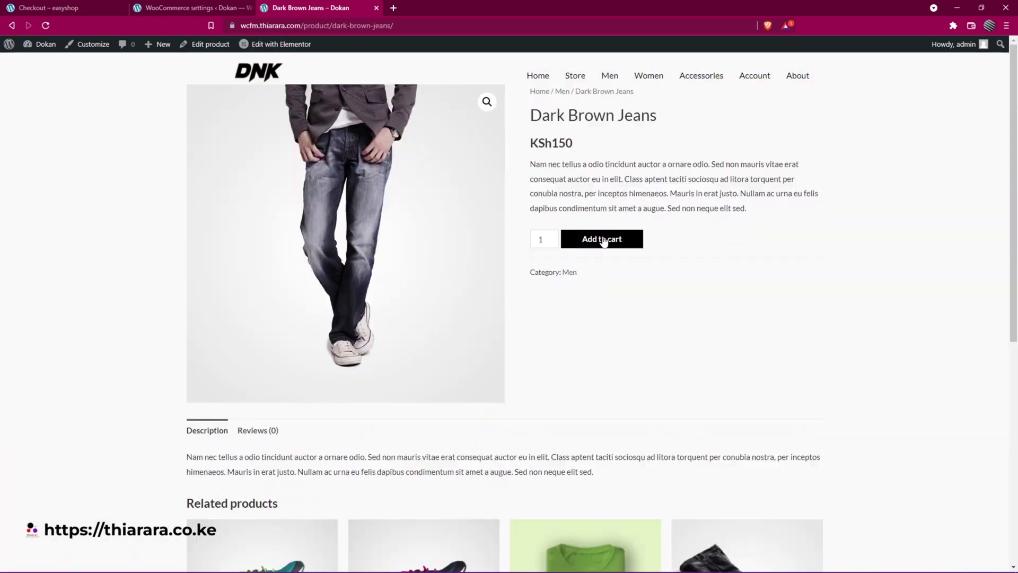
left_click(603, 240)
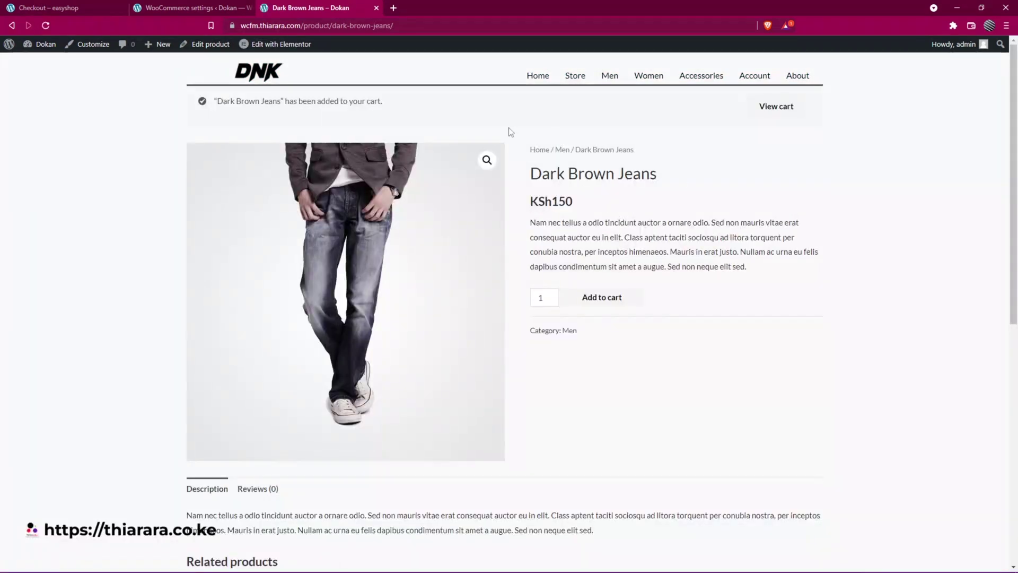
left_click(776, 108)
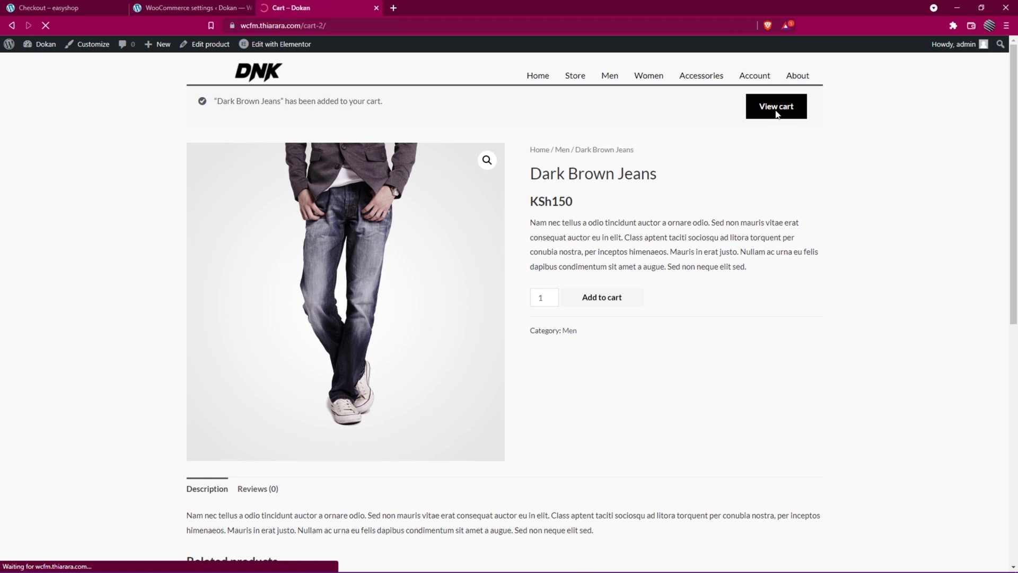
left_click(668, 399)
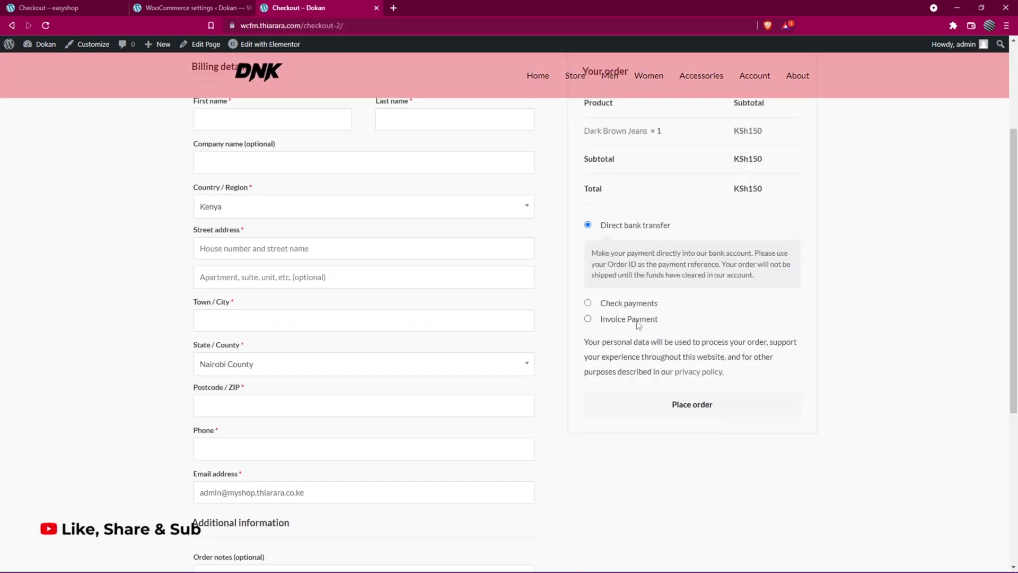
left_click_drag(666, 320, 599, 319)
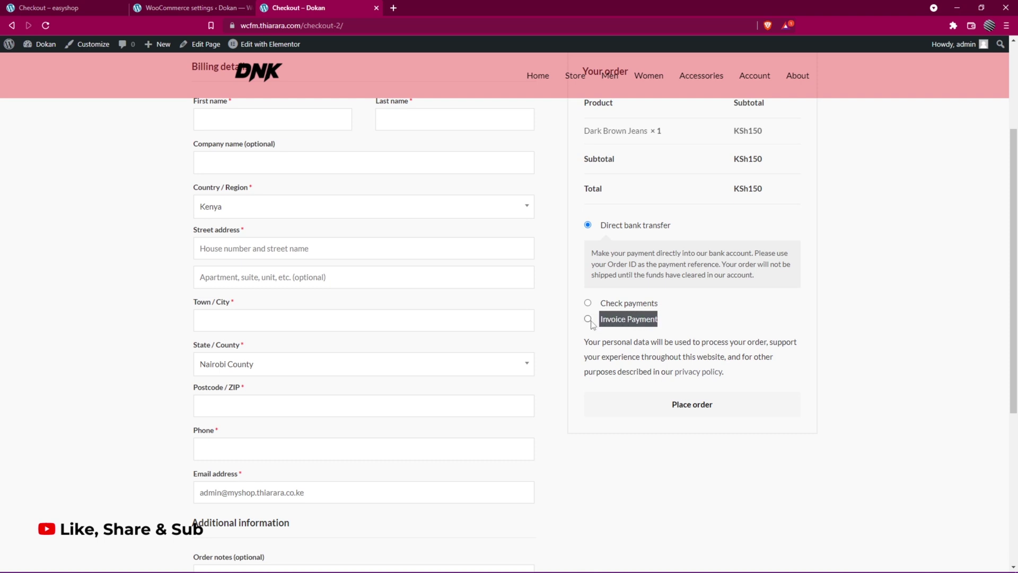
Move Cash on delivery to the top of the payment methods list and save
left_click(196, 9)
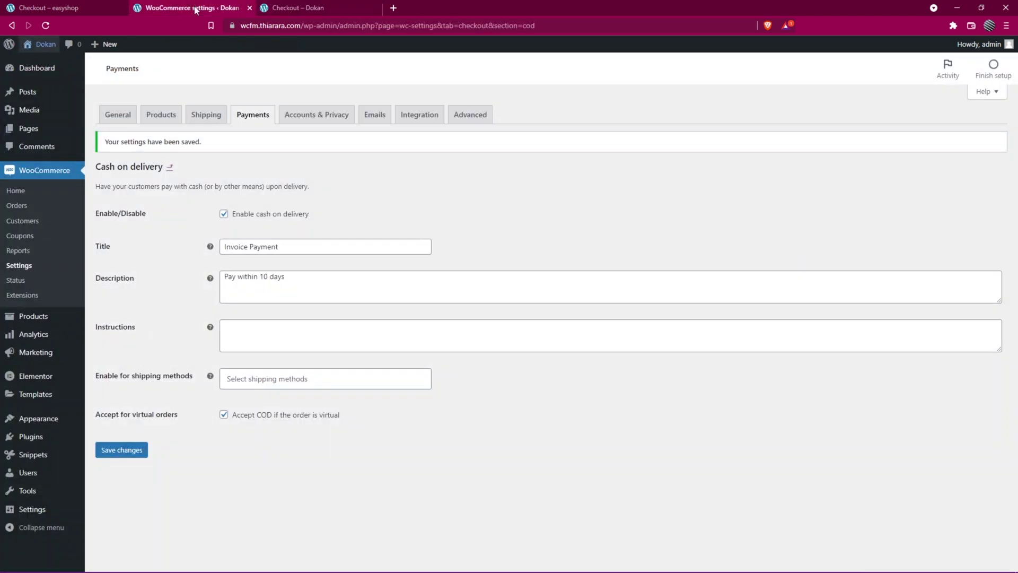
left_click(171, 169)
left_click(124, 273)
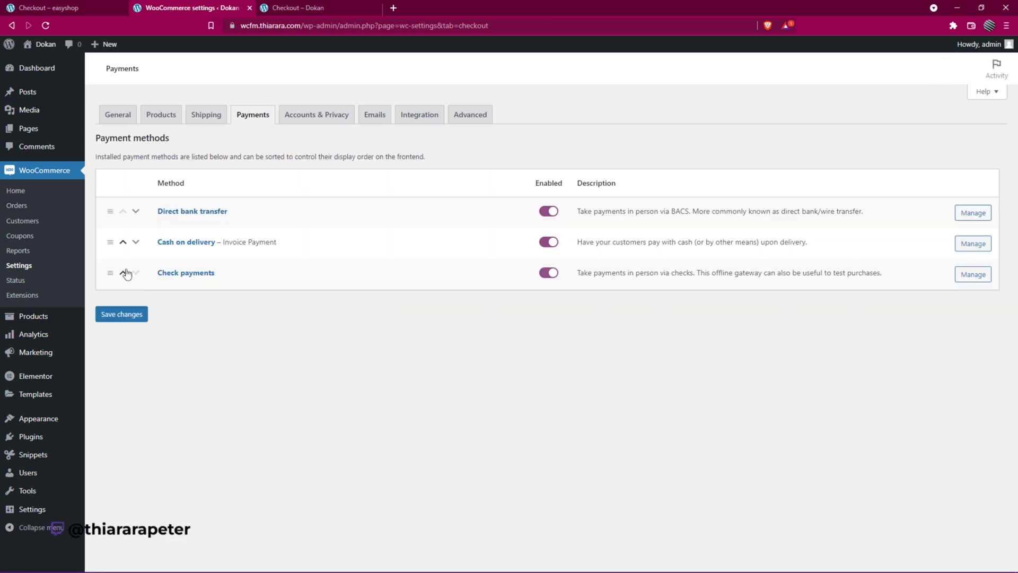
left_click(124, 242)
left_click(128, 315)
Reload checkout and select Invoice Payment to show 'Pay within 10 days'
left_click(297, 6)
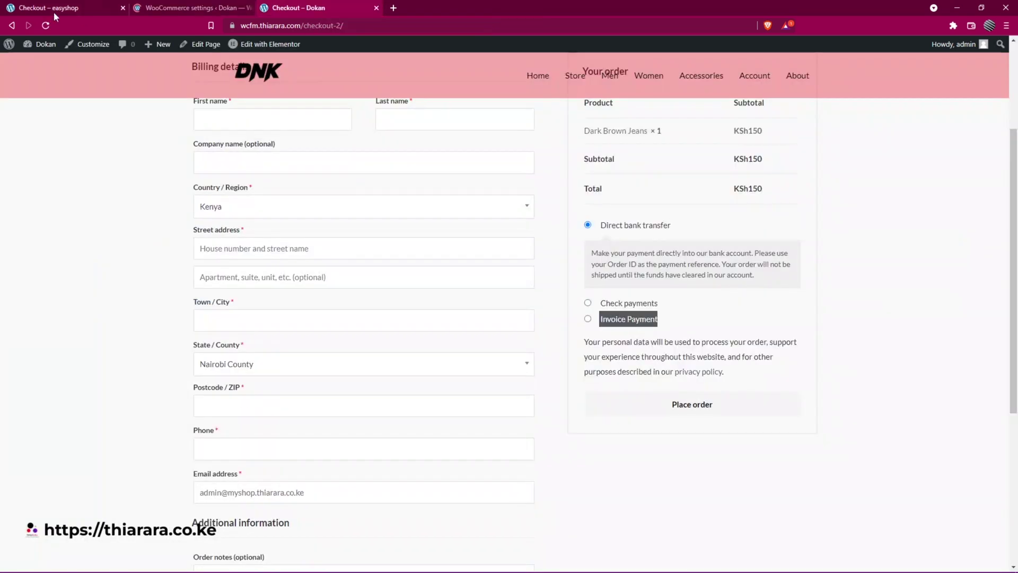
left_click(45, 27)
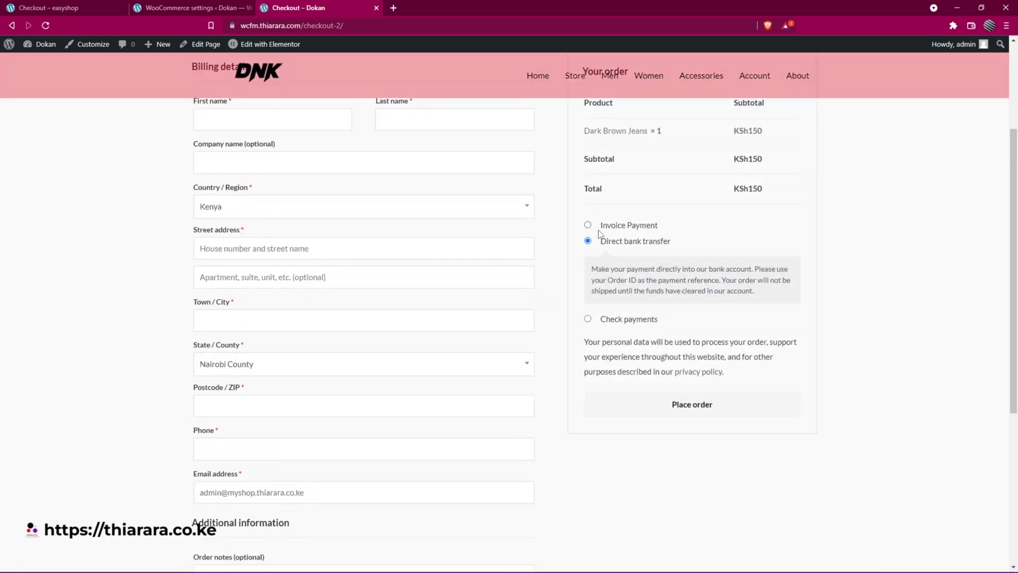
left_click(589, 226)
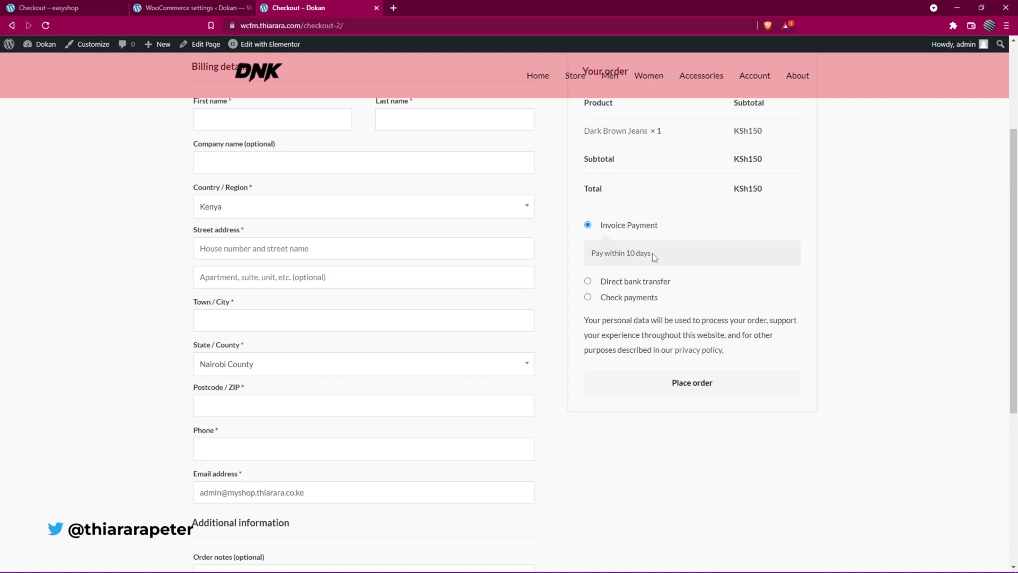
left_click_drag(653, 253, 584, 255)
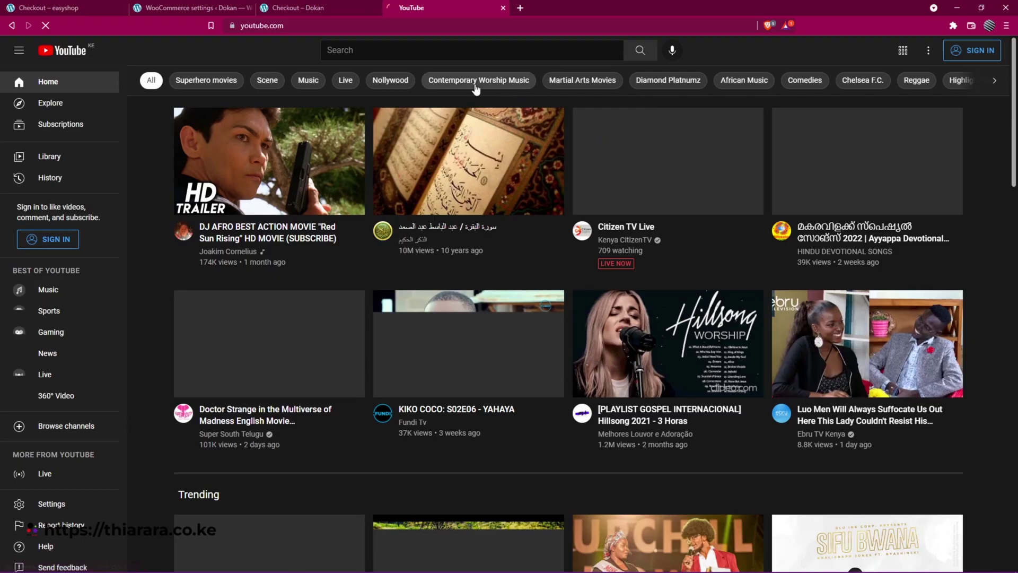
Search YouTube for 'thiarara invoice' and scroll through the results
left_click(375, 52)
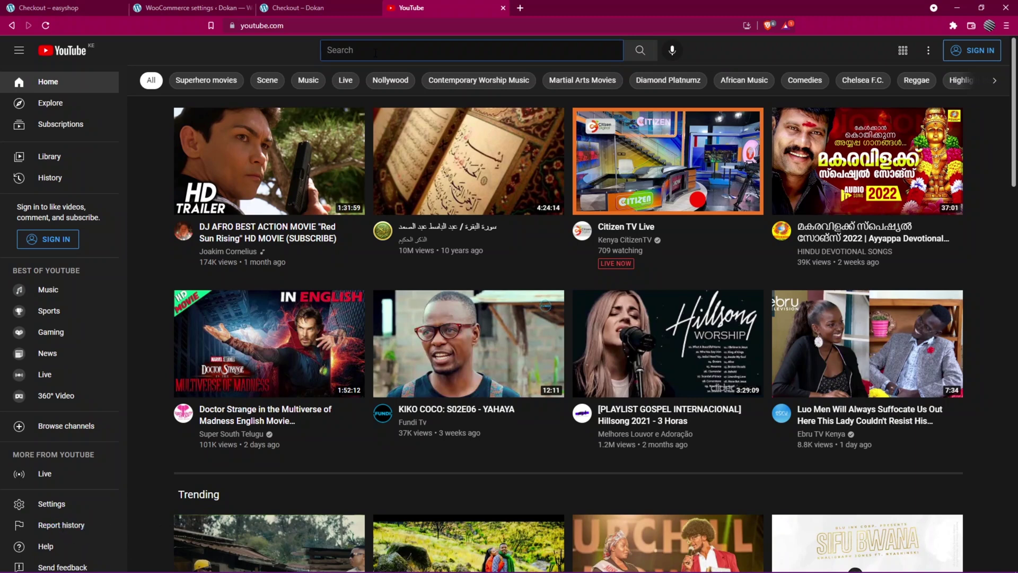
type("thiarara")
type("slip")
key("BackSpace")
key("BackSpace")
key("BackSpace")
key("BackSpace")
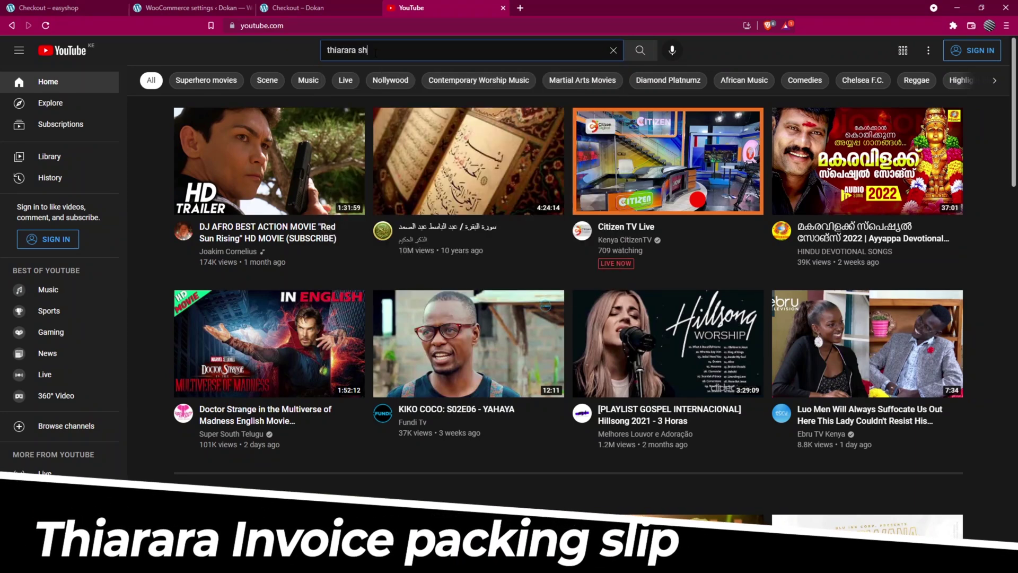
type("i")
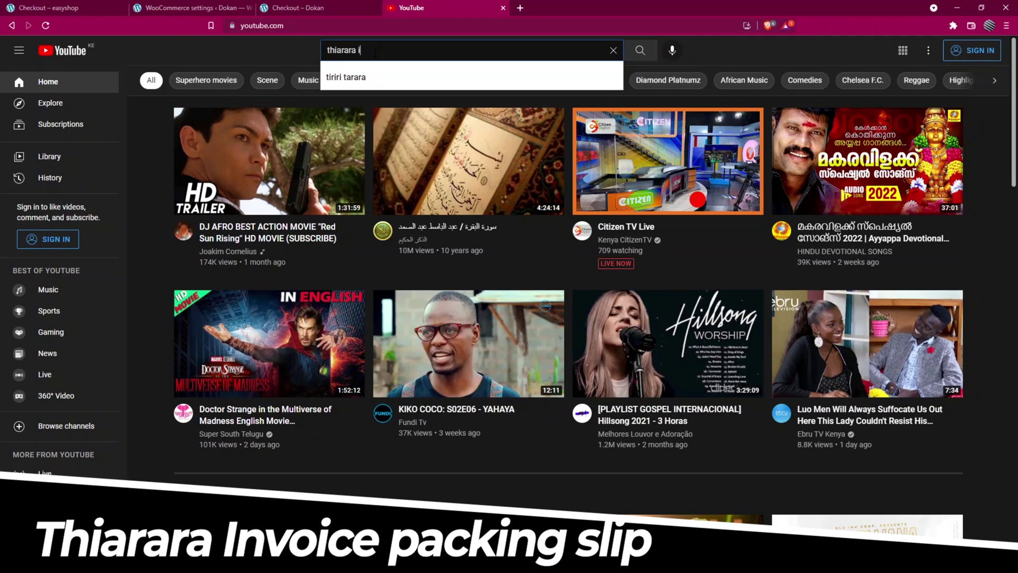
type("nvoice")
key("Return")
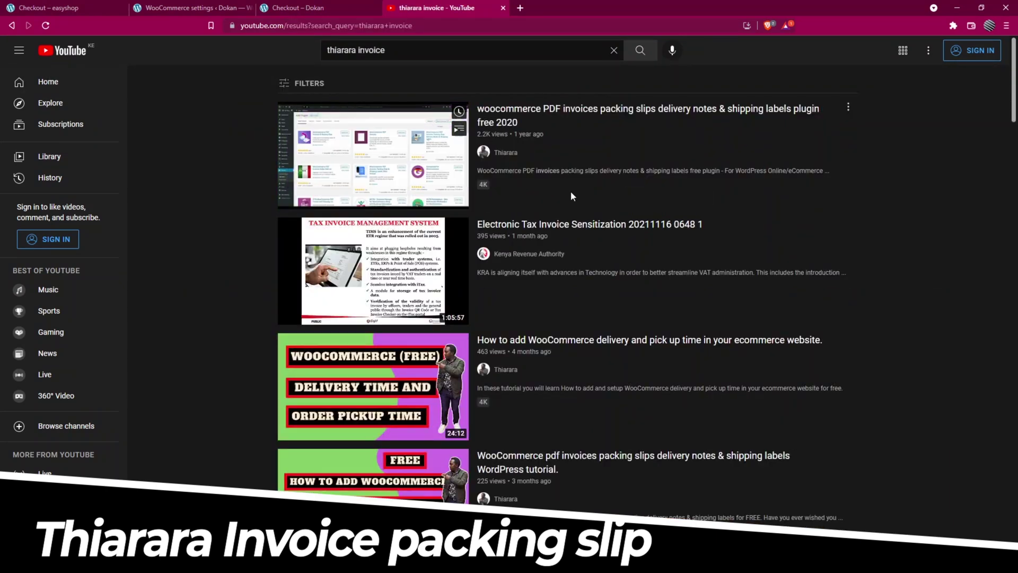
scroll(550, 213, "down", 1)
scroll(549, 213, "up", 1)
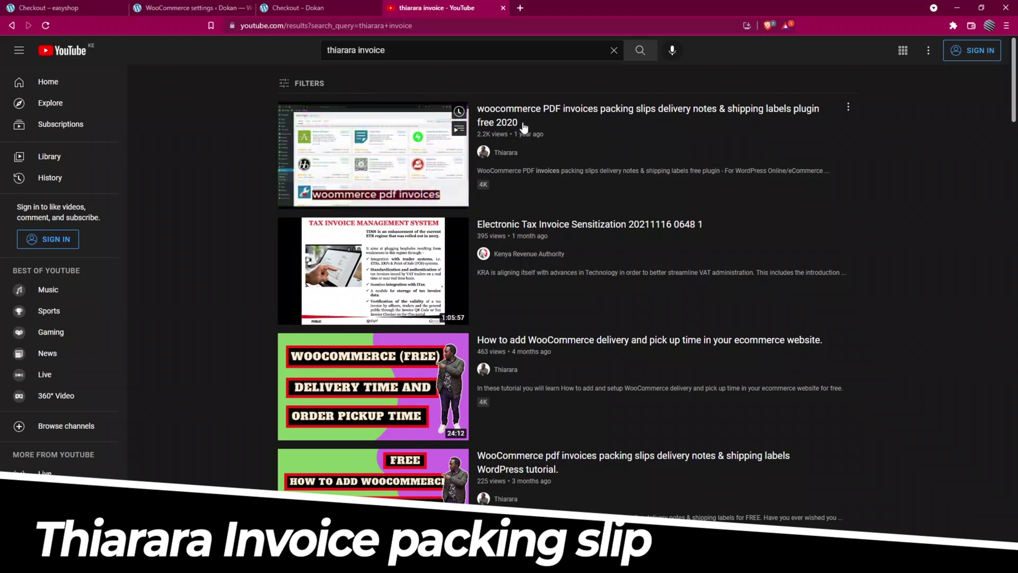
scroll(525, 238, "down", 2)
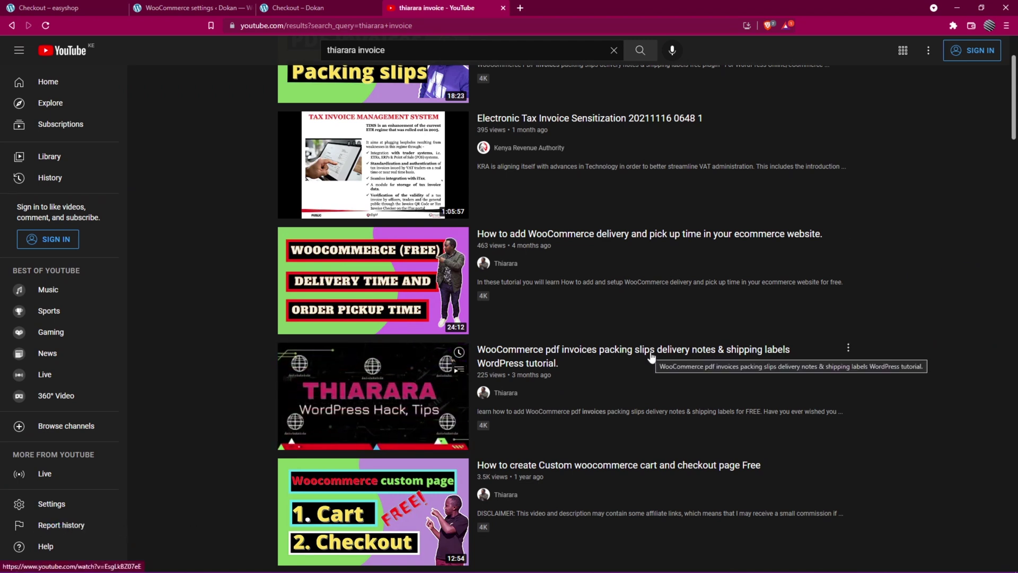
Switch back to the 'Checkout – Dokan' tab showing Invoice Payment first
left_click(320, 11)
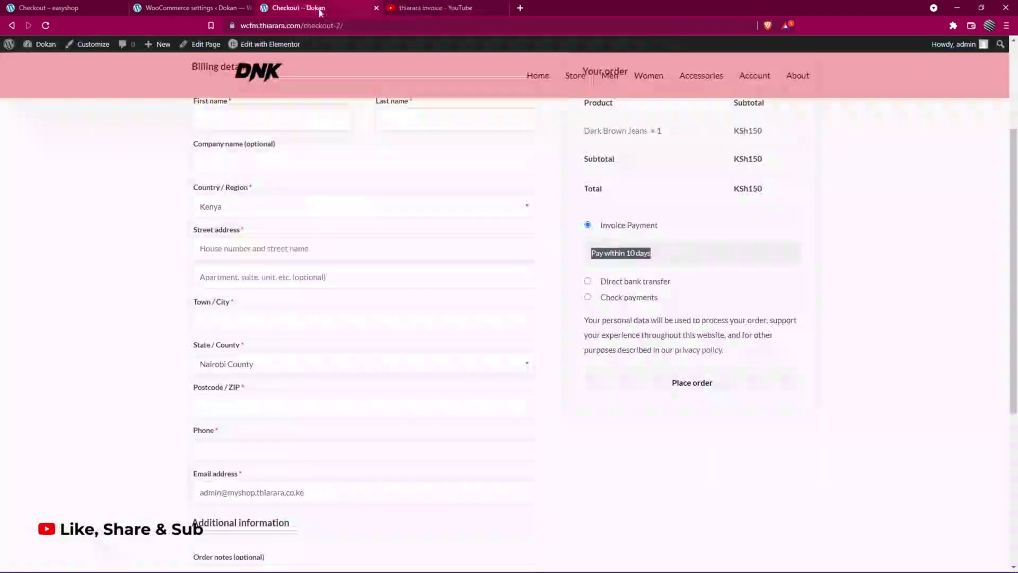